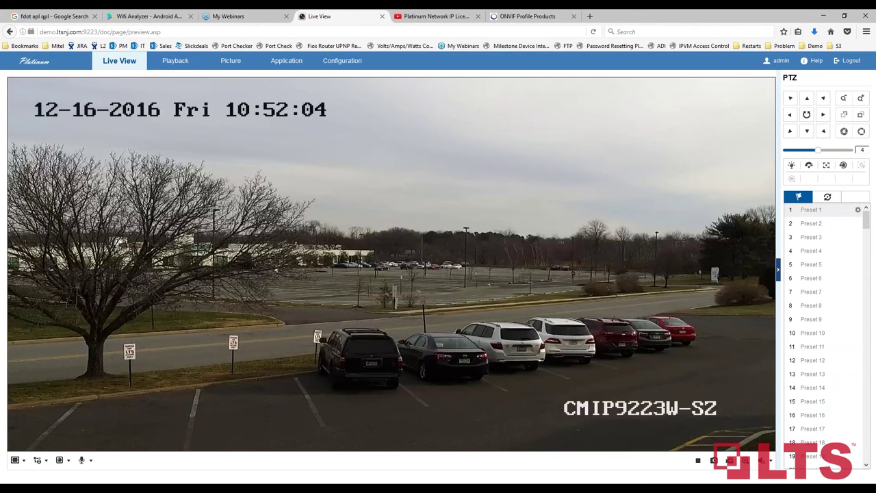
Step: Set the main stream's frame rate to 60 fps in the camera's video configuration and save the settings
click(343, 60)
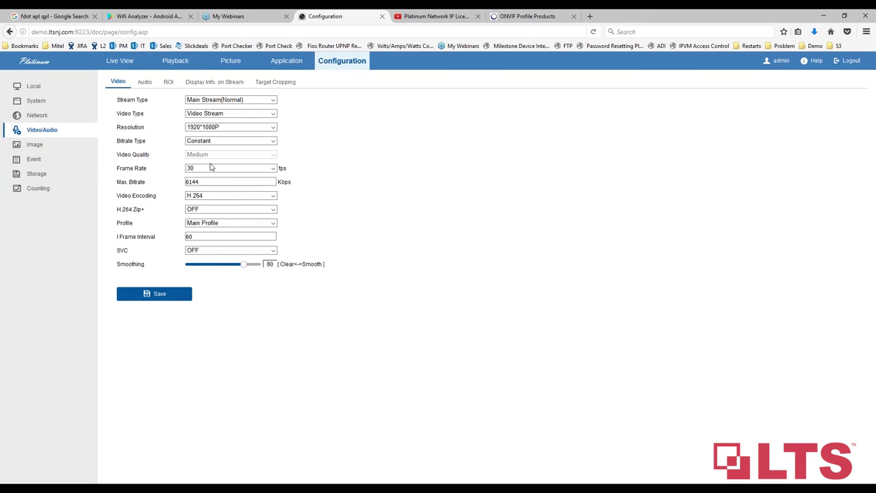
click(258, 170)
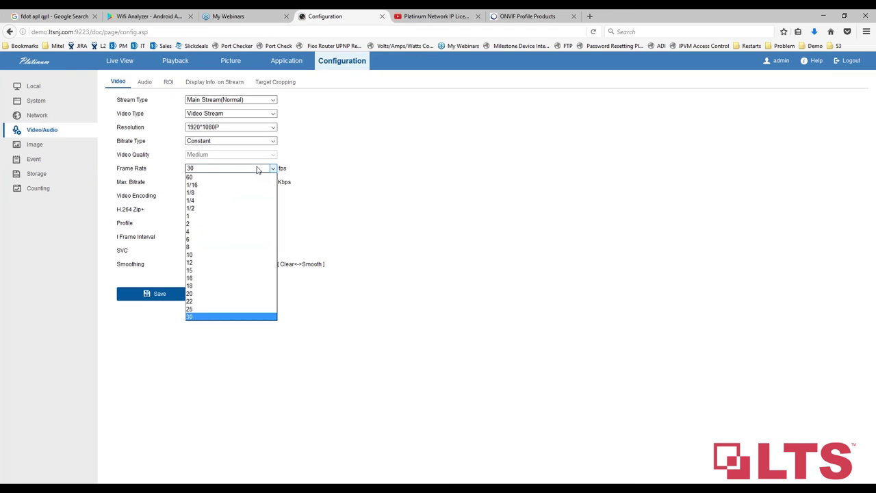
click(209, 179)
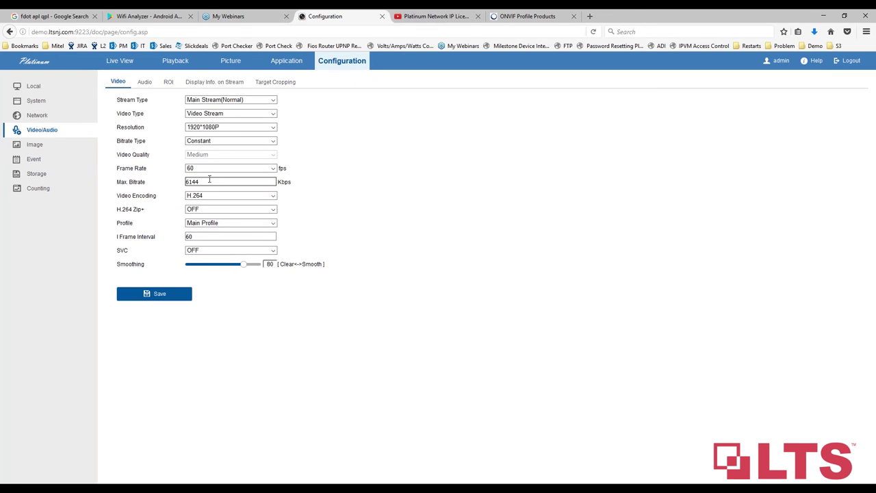
click(159, 293)
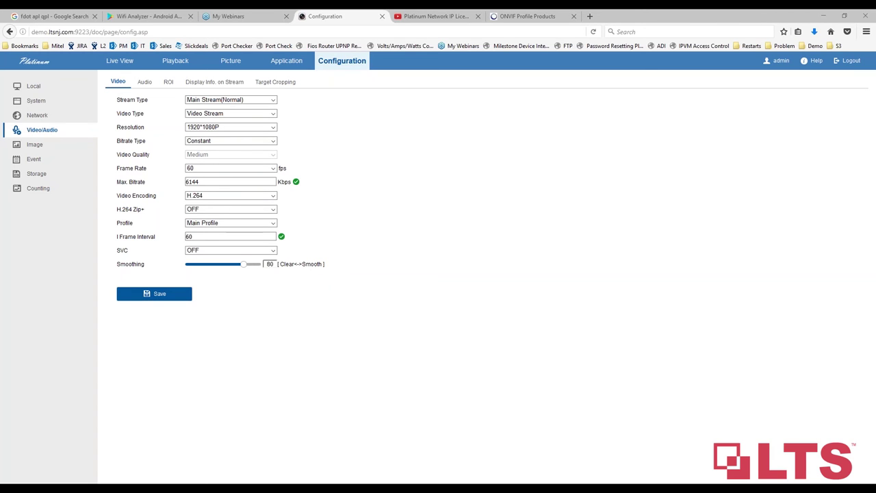
Step: Switch to the media player, play 30fps.mp4 maximized at half speed, and close the clip
key(alt+Tab)
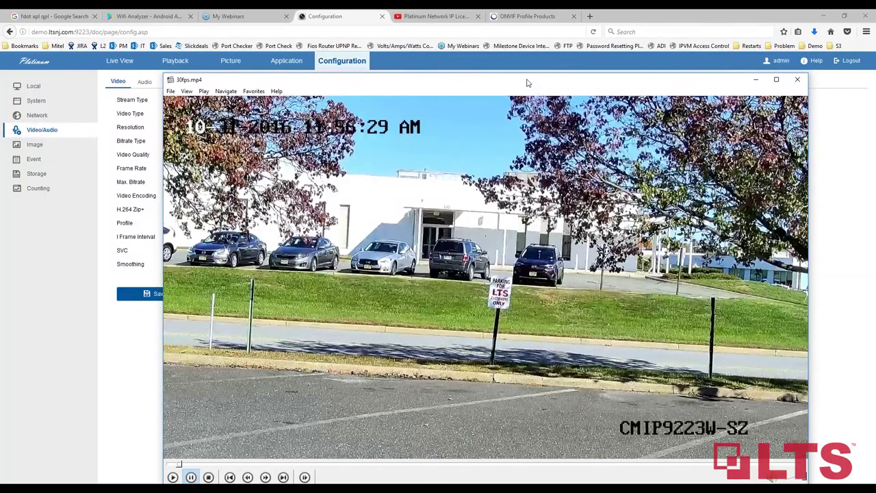
double_click(527, 82)
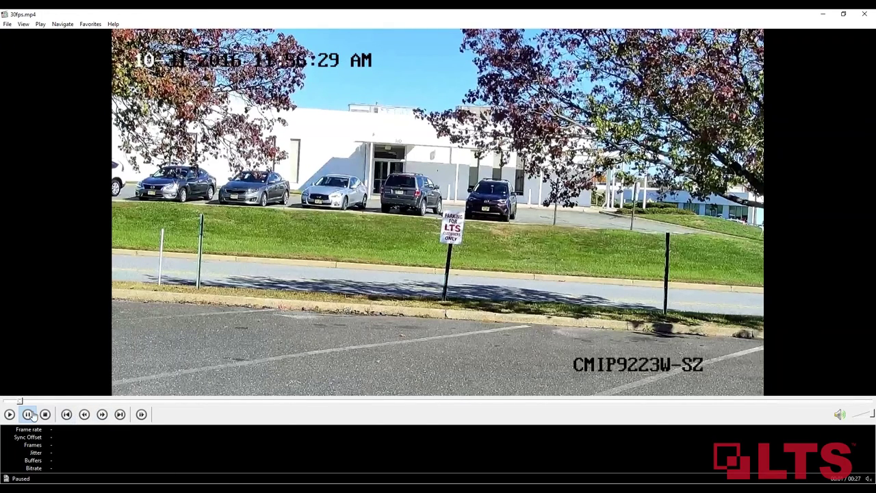
click(10, 415)
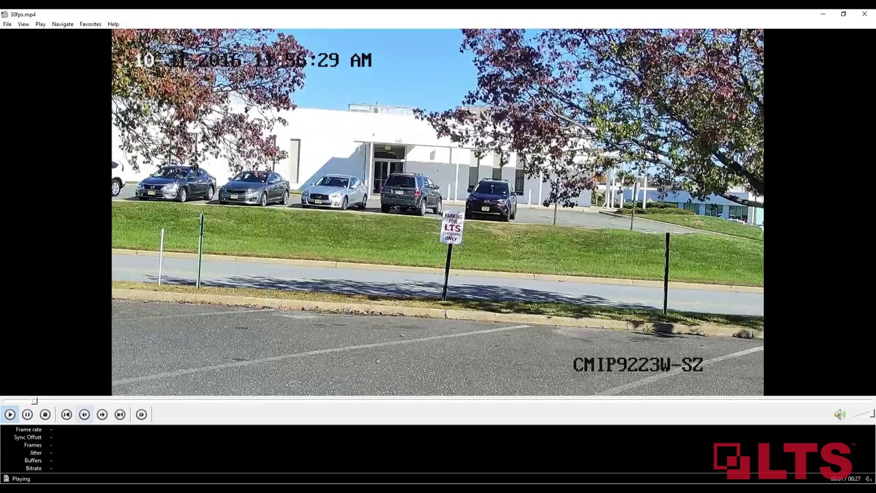
click(83, 416)
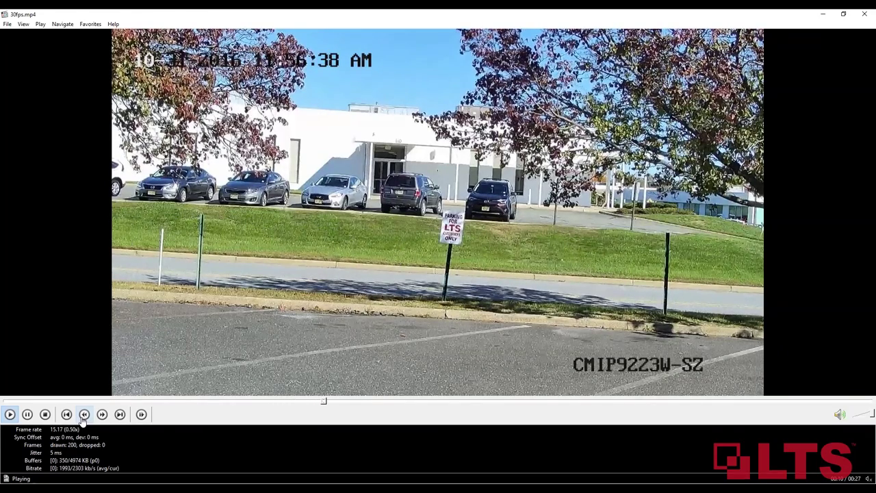
click(861, 15)
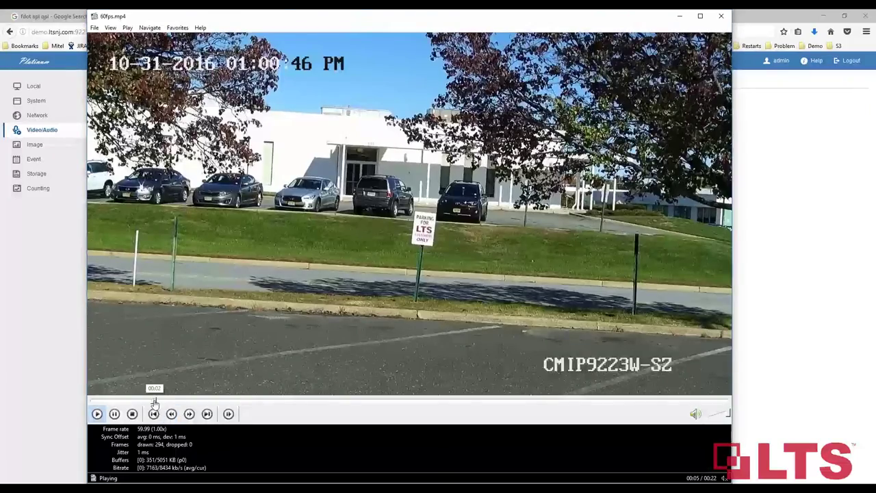
Step: Replay 60fps.mp4 at half and normal speed from about the 1-second mark, and close the player
click(156, 413)
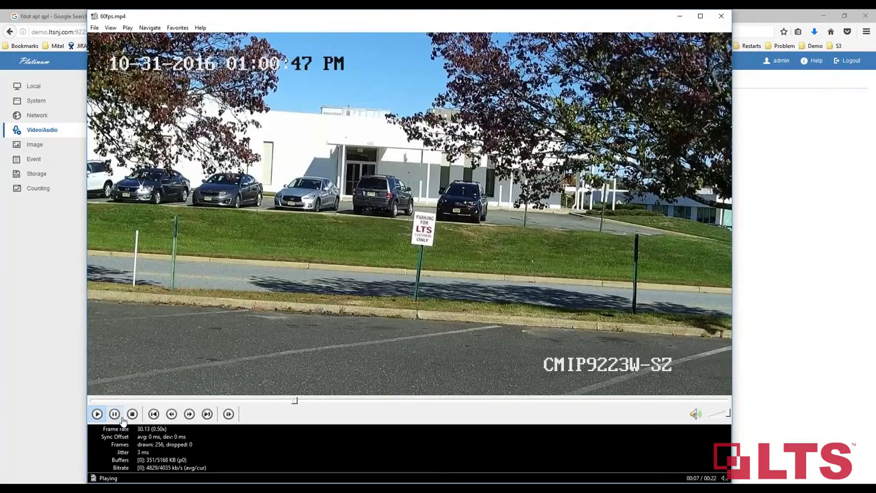
click(189, 414)
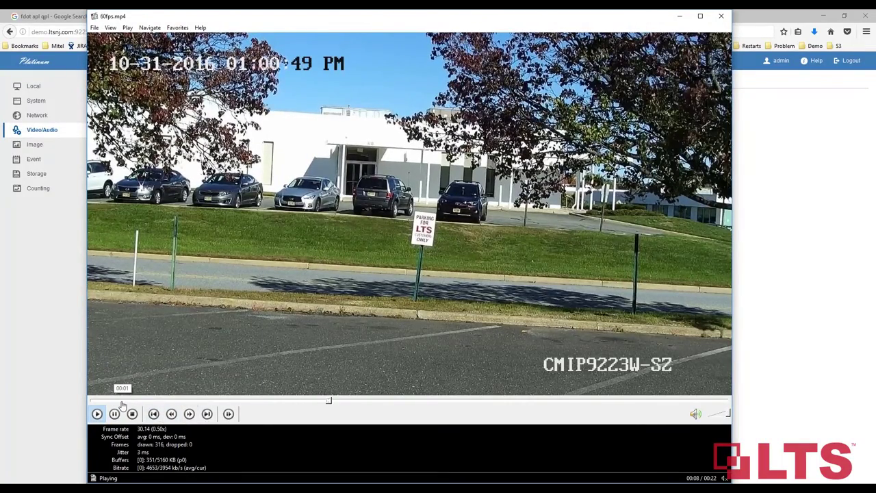
click(121, 401)
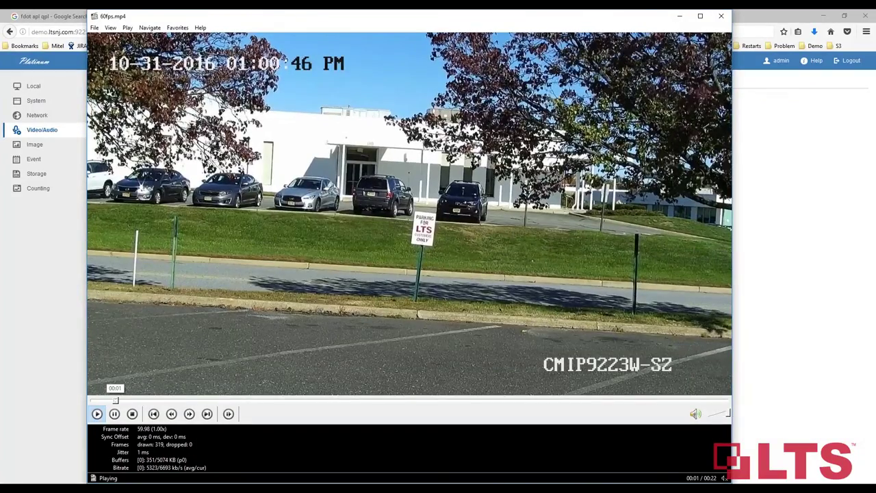
click(115, 400)
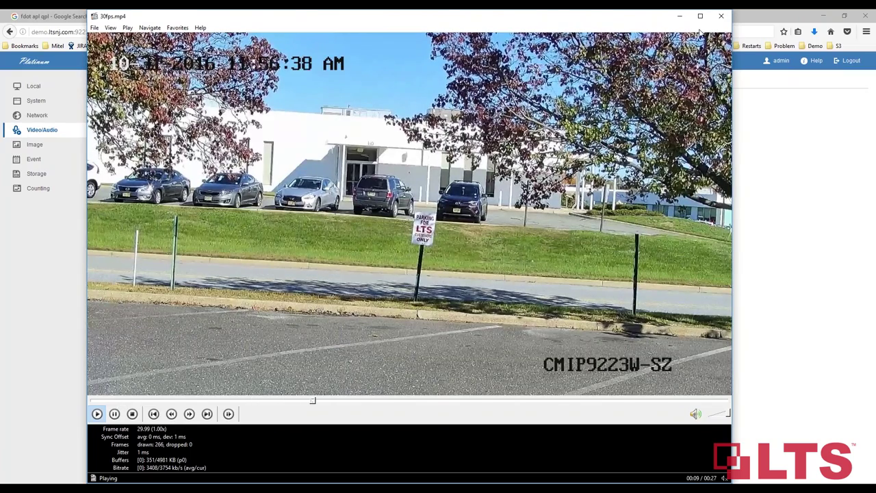
click(721, 15)
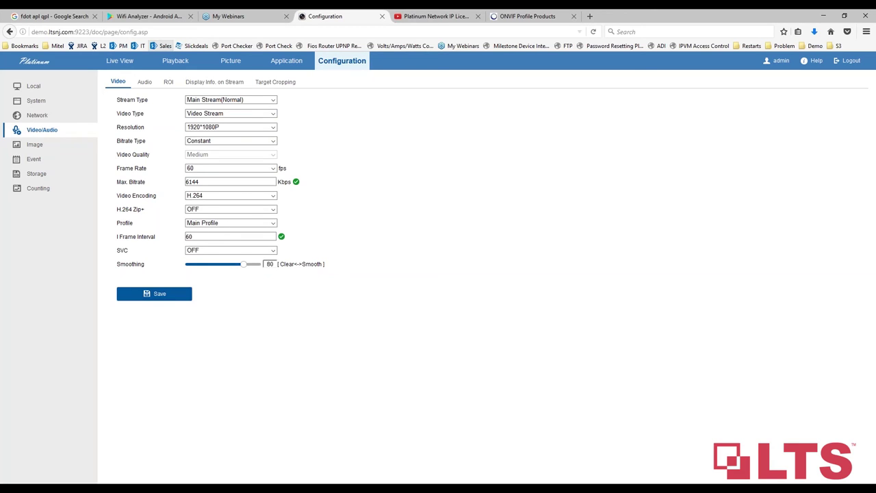
Step: Open the camera's live view, show the PTZ controls, and zoom in on the distant parked cars
click(123, 63)
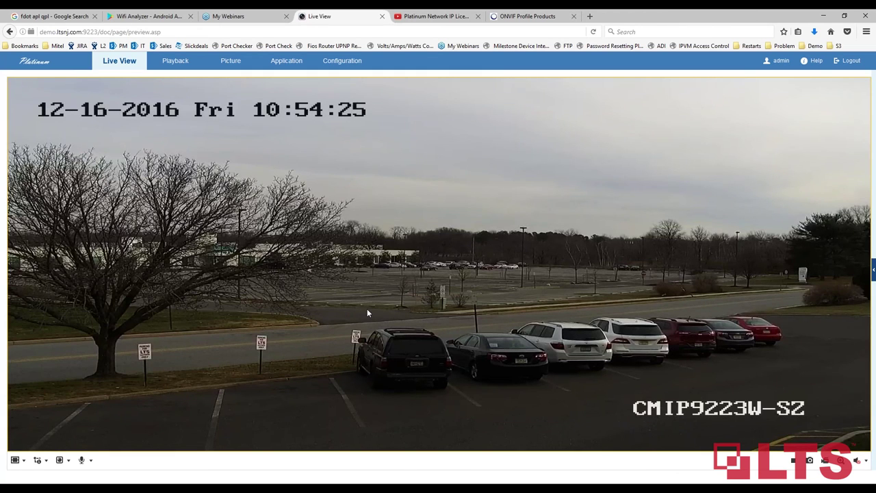
click(873, 271)
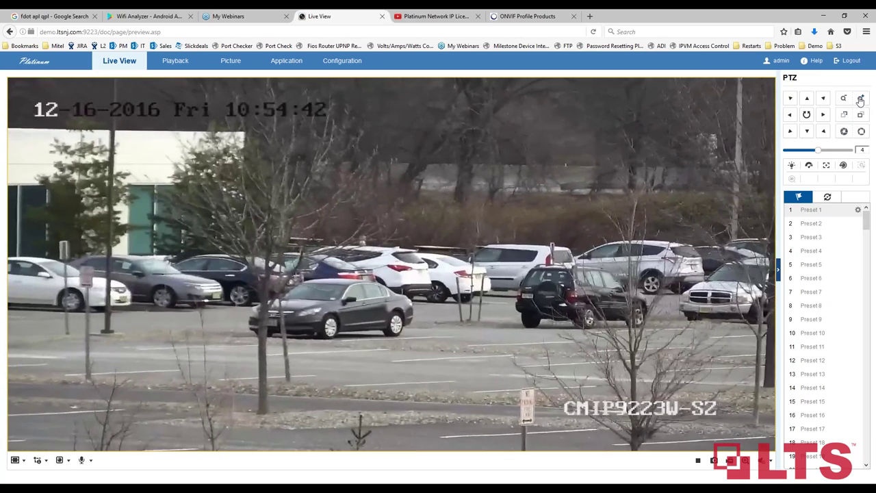
click(861, 99)
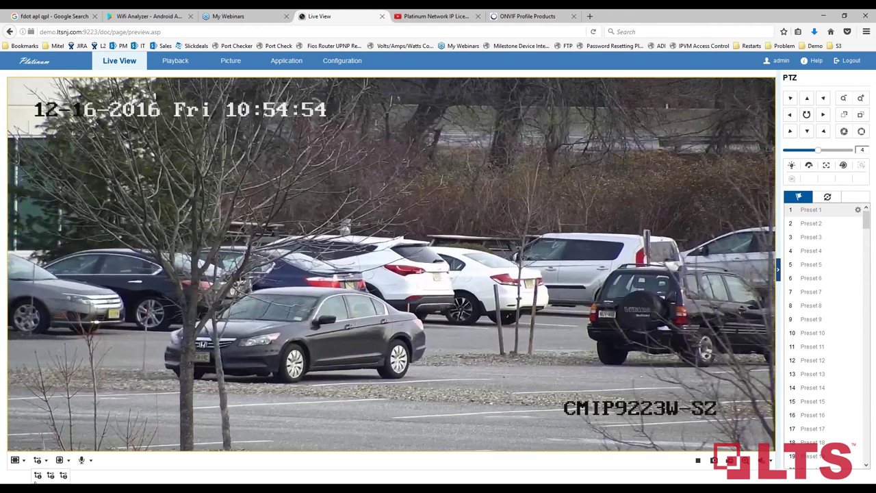
Step: Preview the sub stream and the third stream in the live view
click(37, 460)
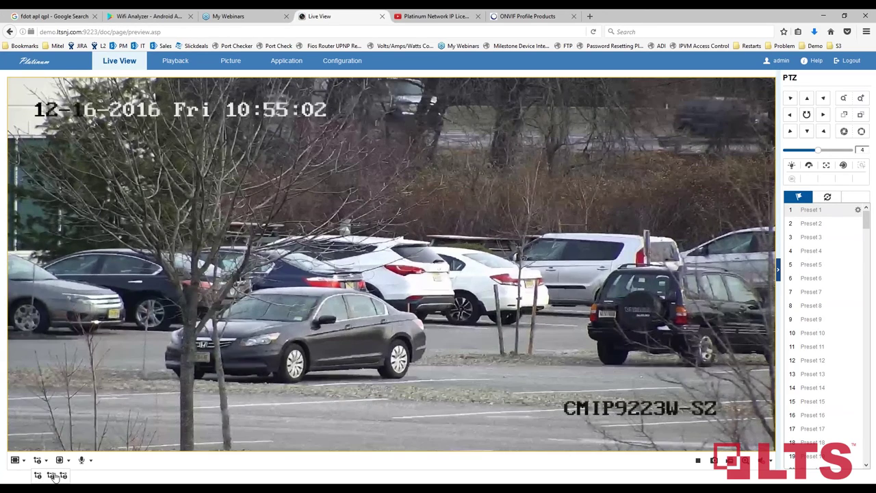
click(51, 475)
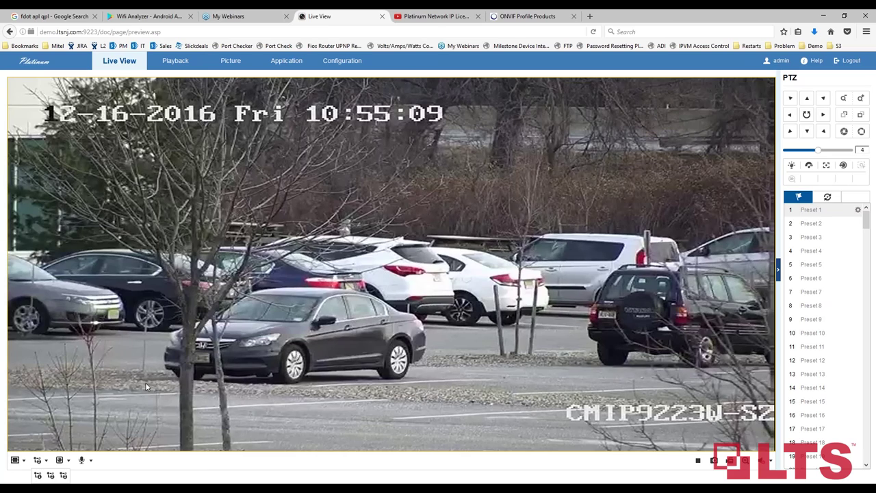
click(65, 476)
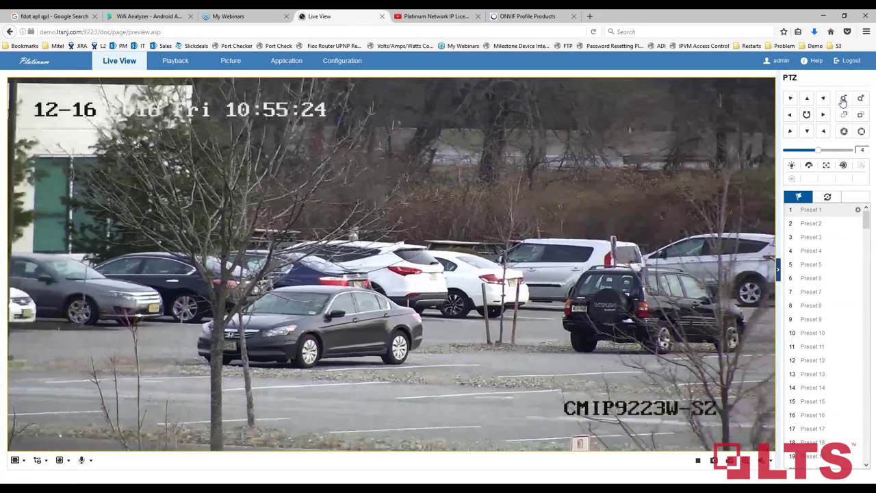
Step: Zoom the camera out and back in on the parked cars, with the live view switched to the main stream
click(843, 101)
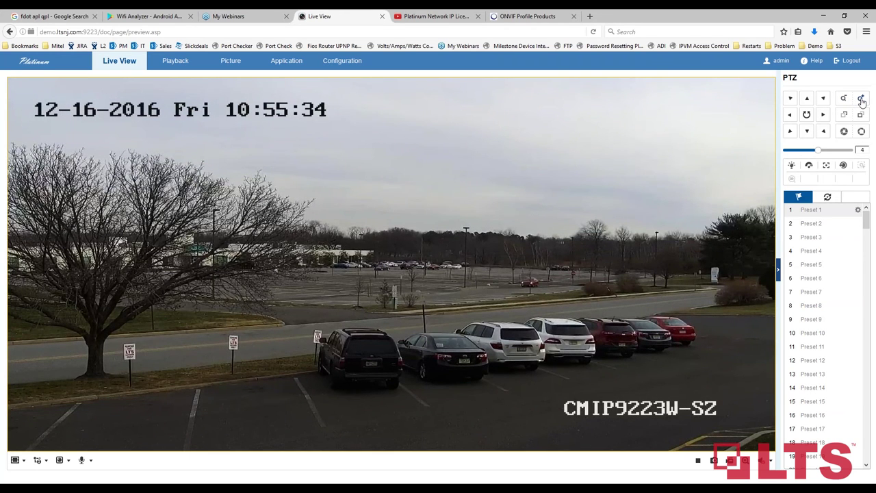
click(862, 101)
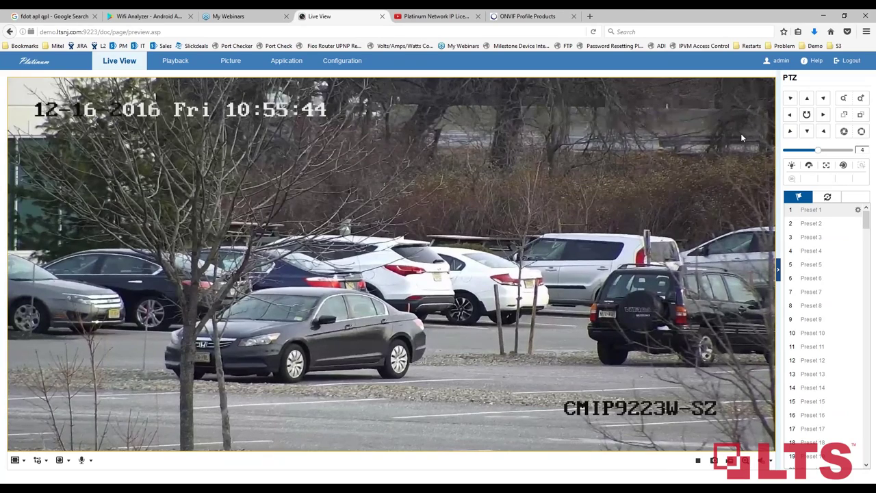
click(37, 460)
click(37, 475)
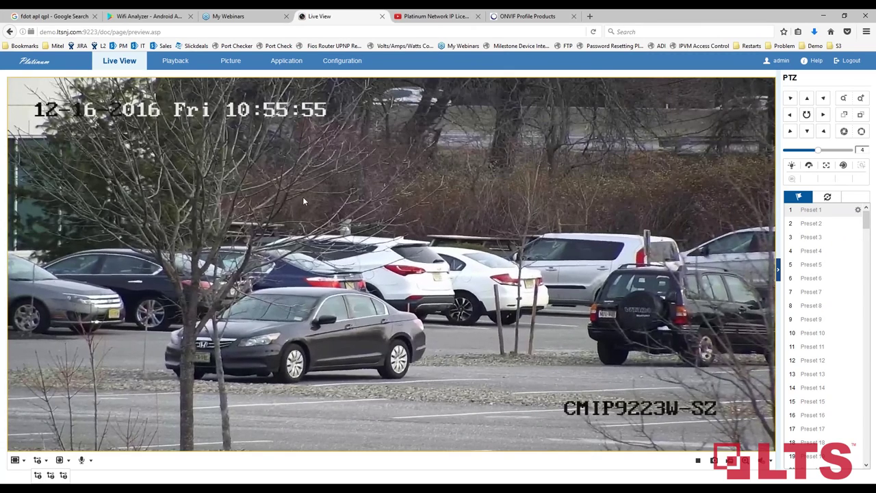
Step: Review the Third Stream video settings in the camera configuration and return to the live view
click(343, 61)
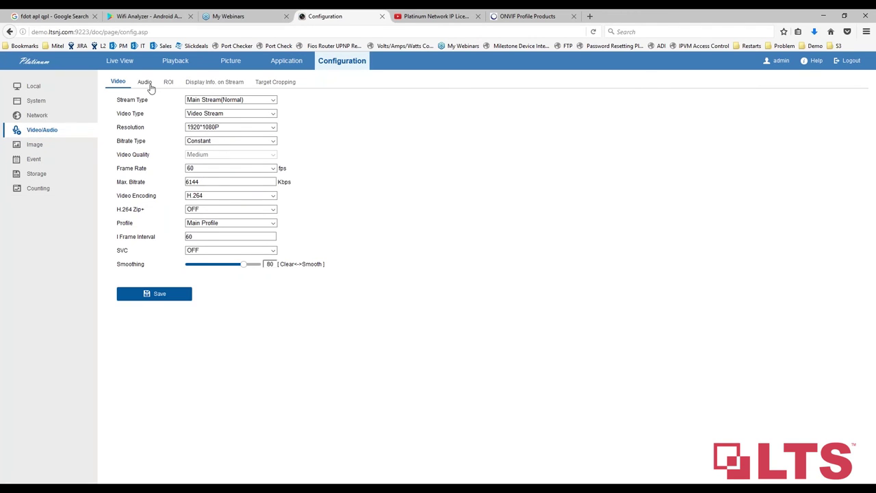
click(234, 100)
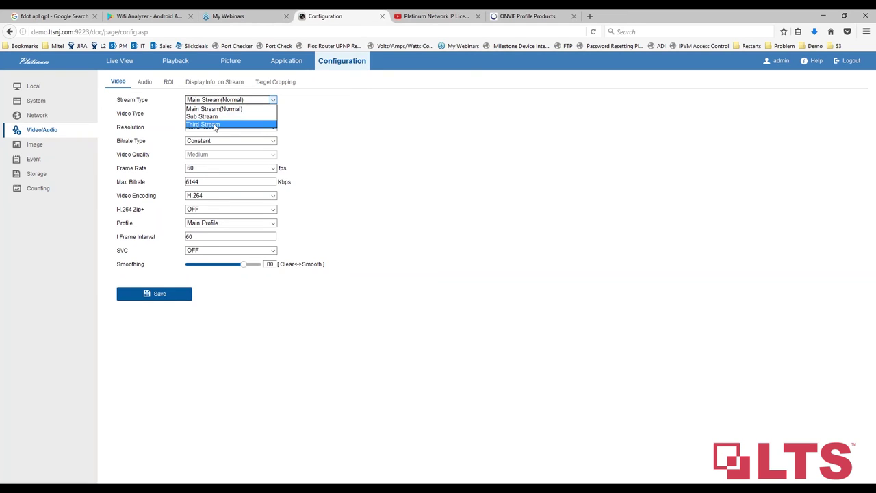
click(216, 125)
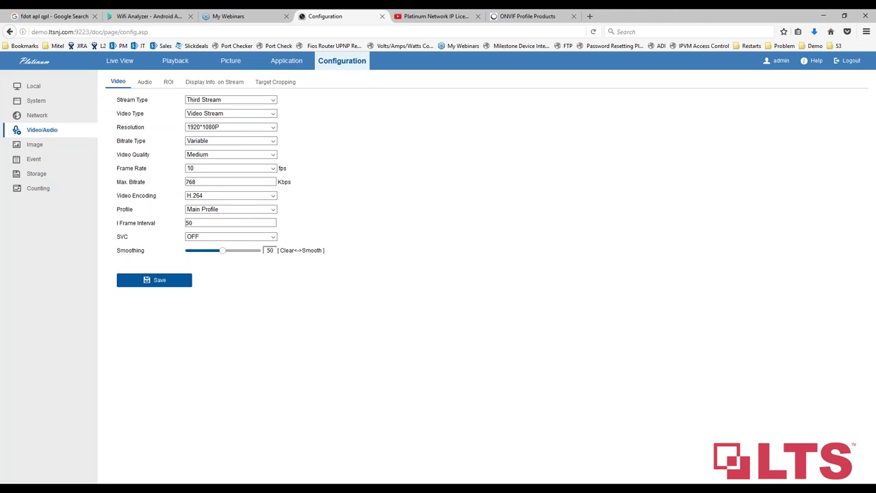
click(119, 63)
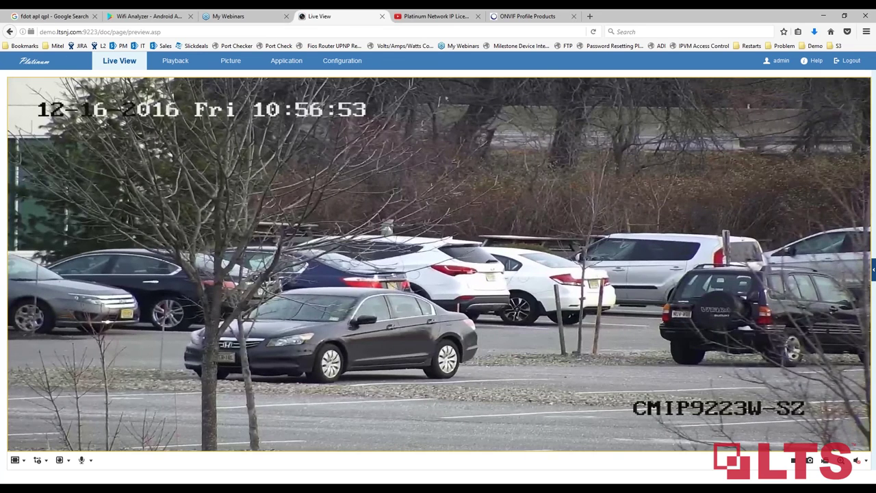
Step: Open the focus settings in the camera's image display configuration and choose the Semi-auto focus mode
click(339, 68)
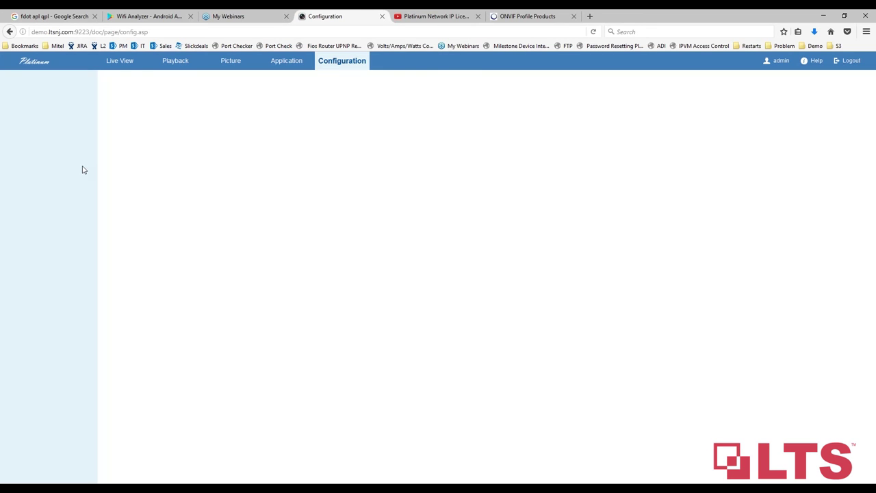
click(61, 32)
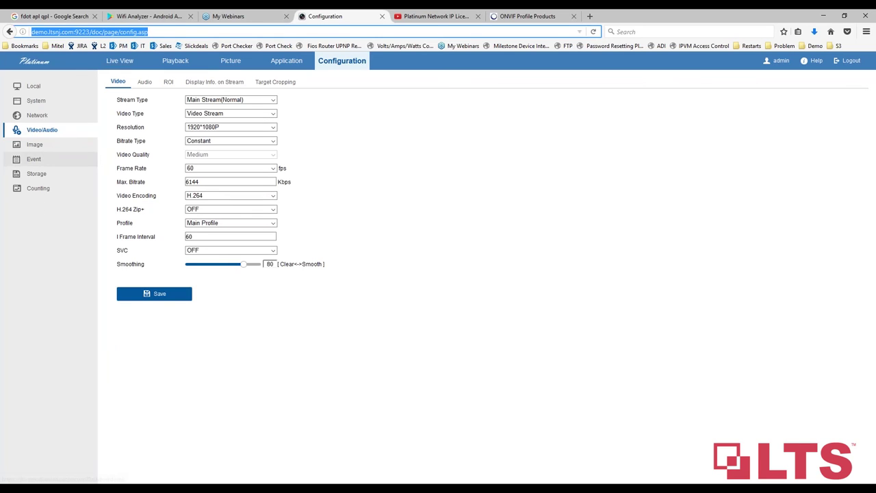
click(36, 146)
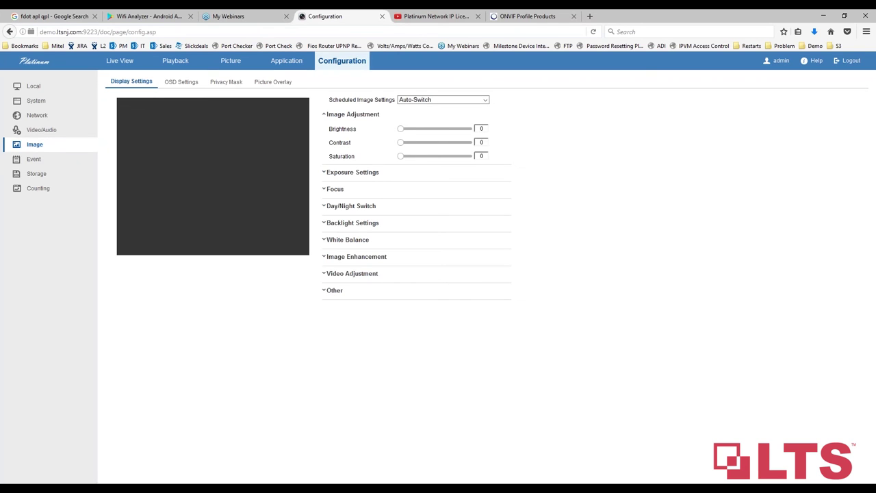
click(339, 204)
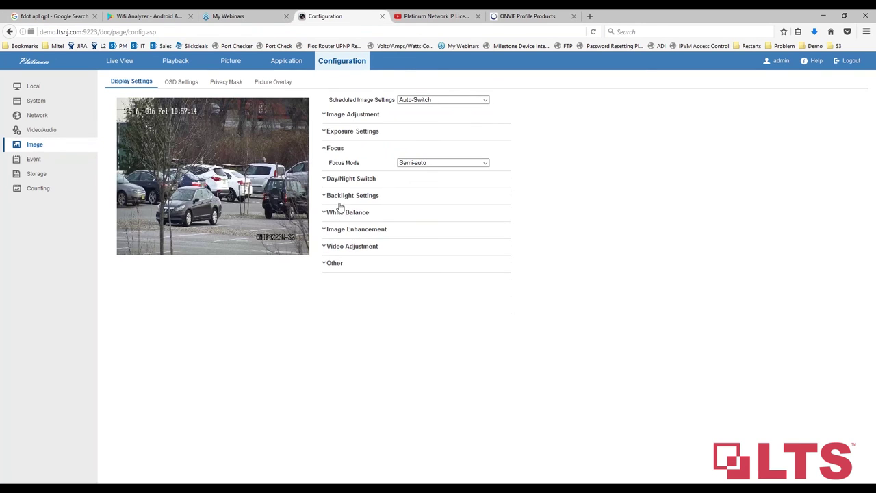
click(481, 164)
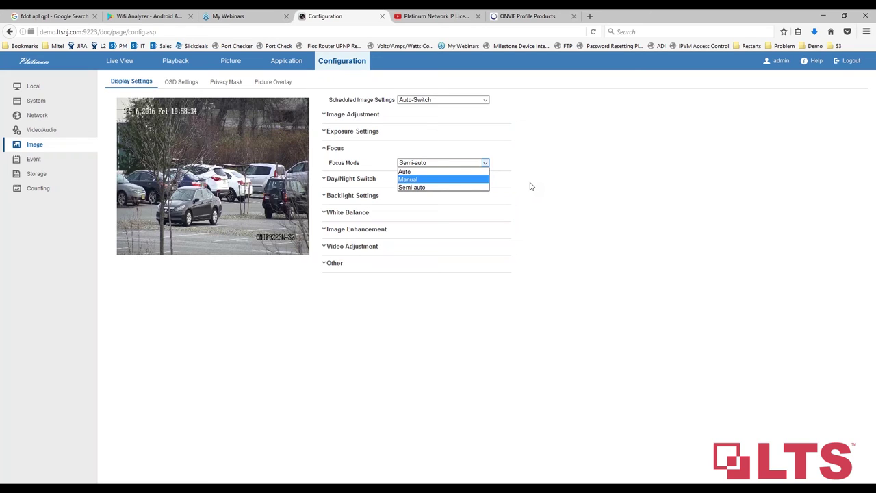
click(409, 187)
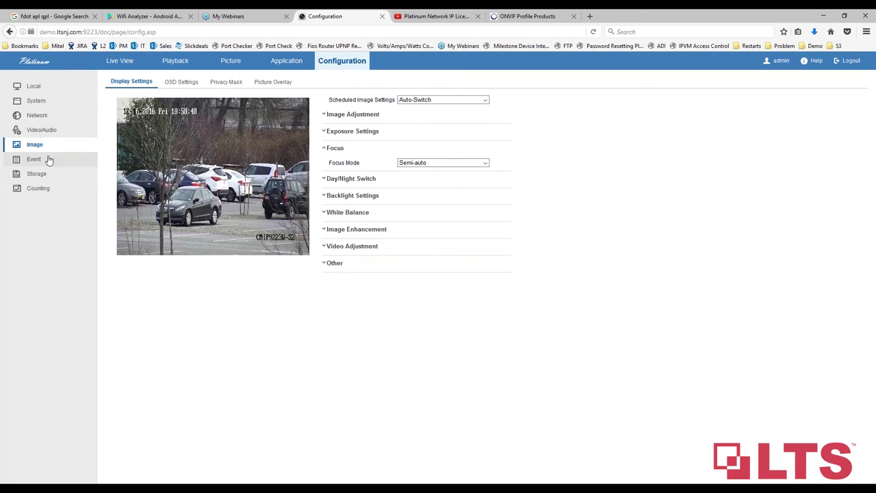
Step: Return to the live view and show the available stream choices
click(124, 61)
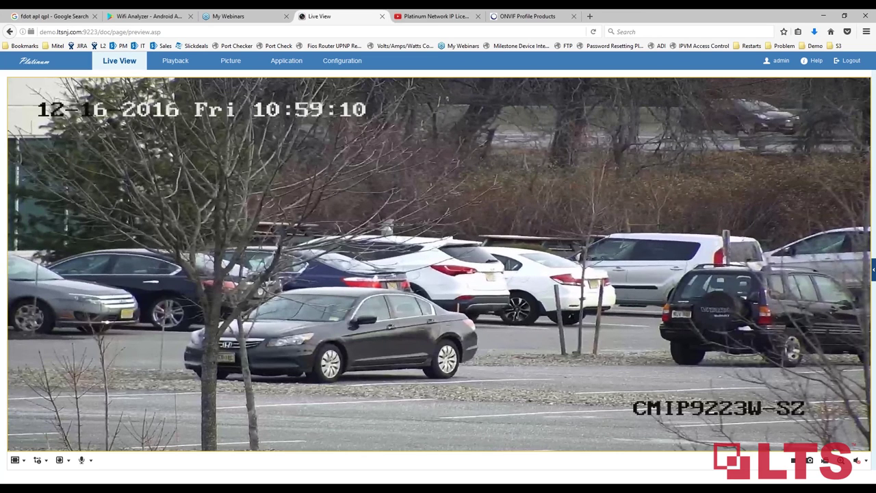
click(46, 461)
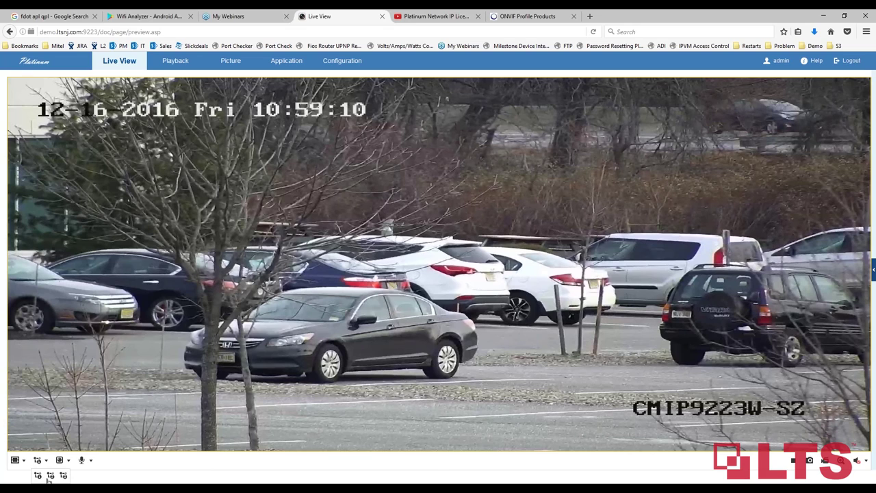